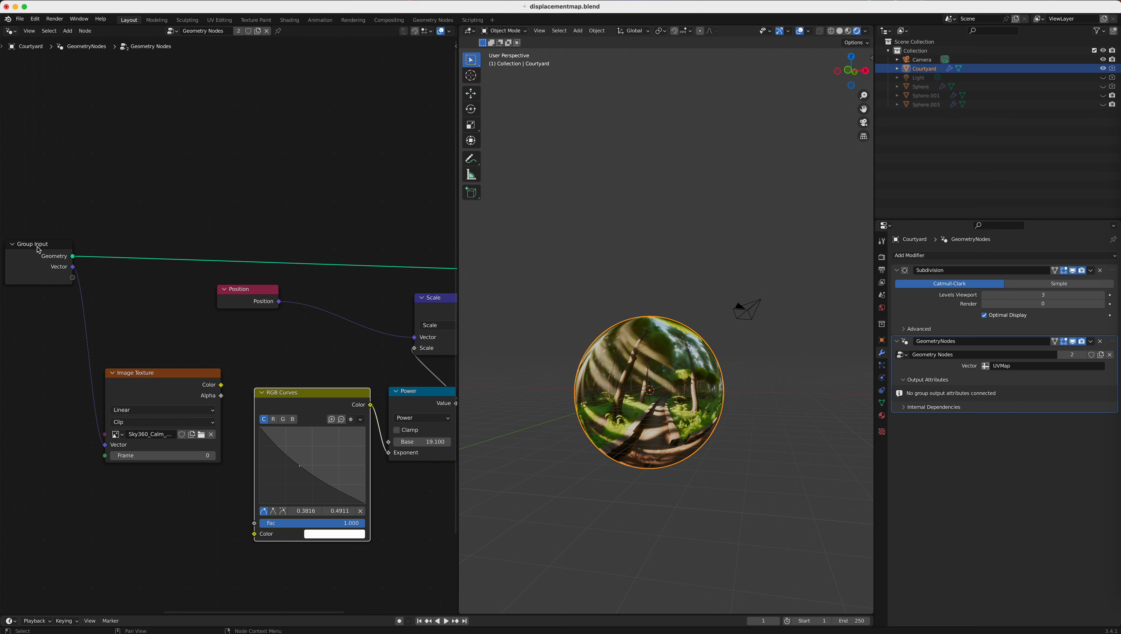
Step: Shift the Scale and Position nodes slightly closer to the Set Position node in the geometry node tree
scroll(207, 275, "right", 10)
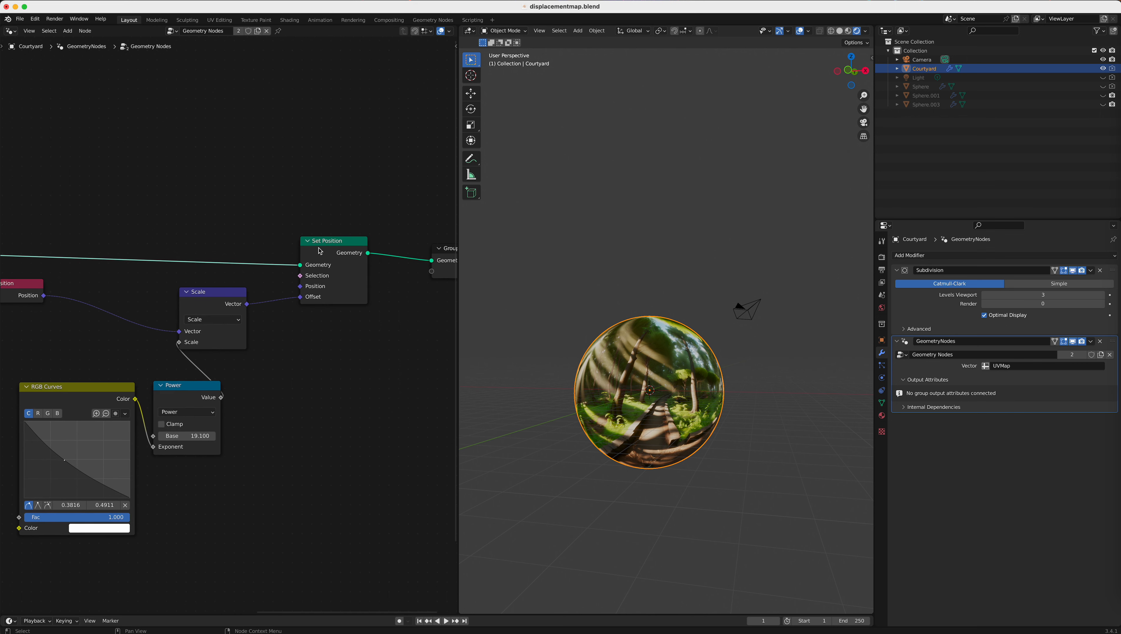
scroll(320, 251, "right", 3)
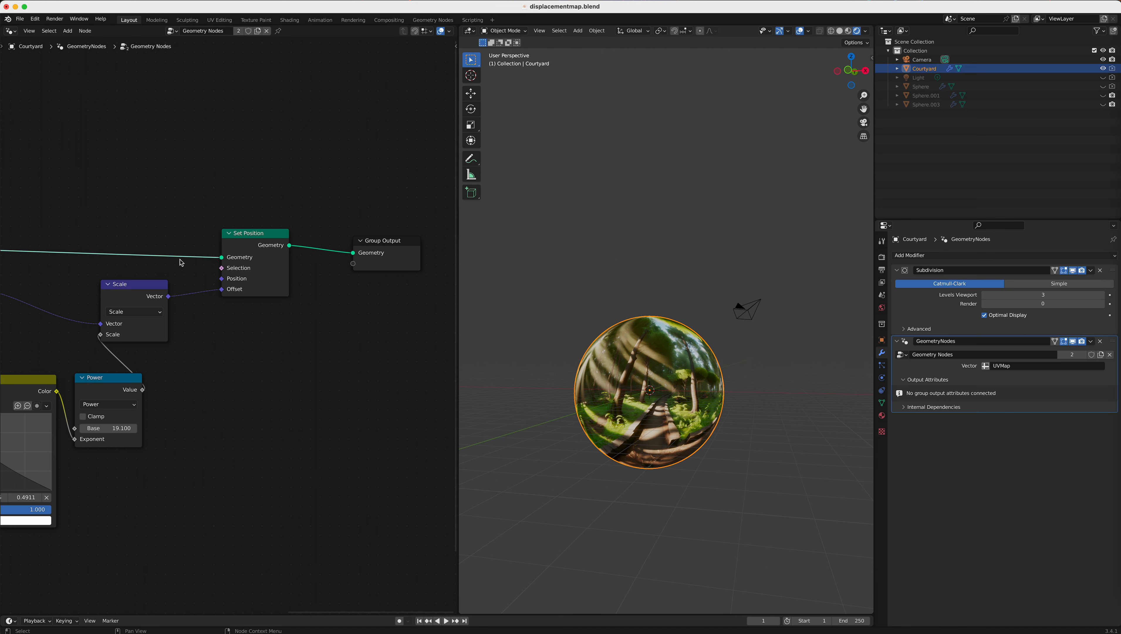
scroll(216, 283, "left", 5)
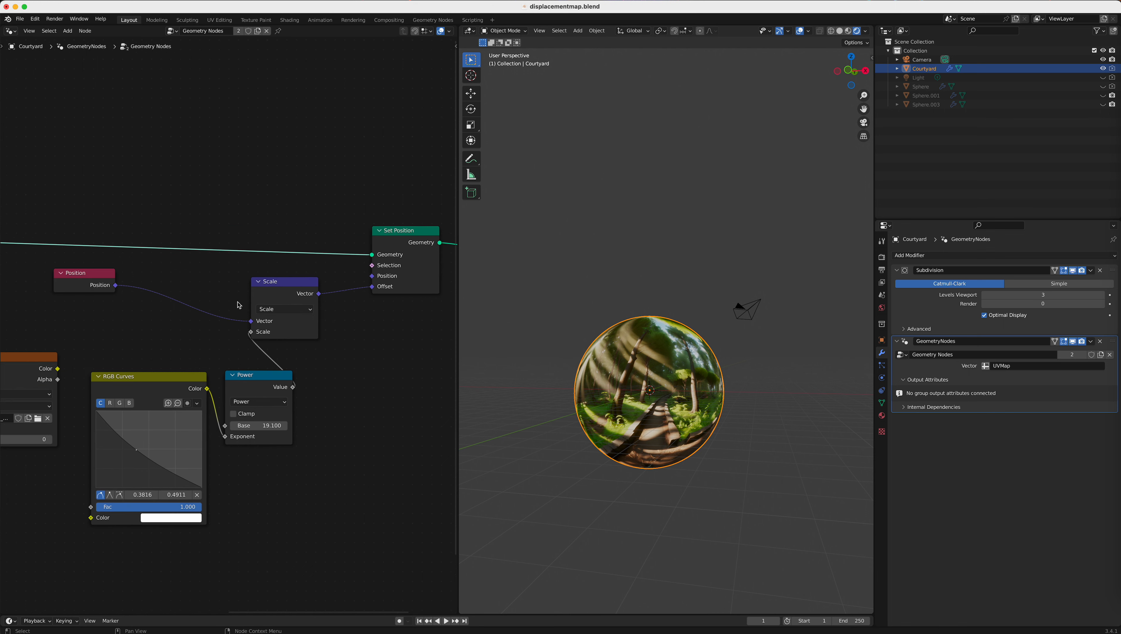
left_click_drag(283, 287, 308, 288)
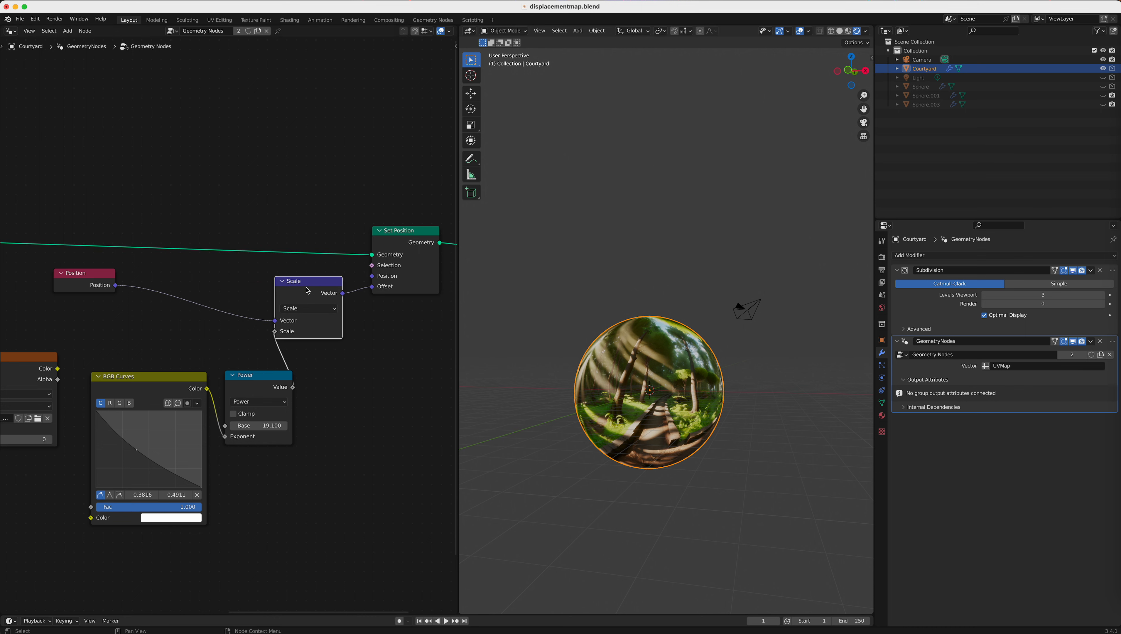
left_click_drag(96, 274, 127, 284)
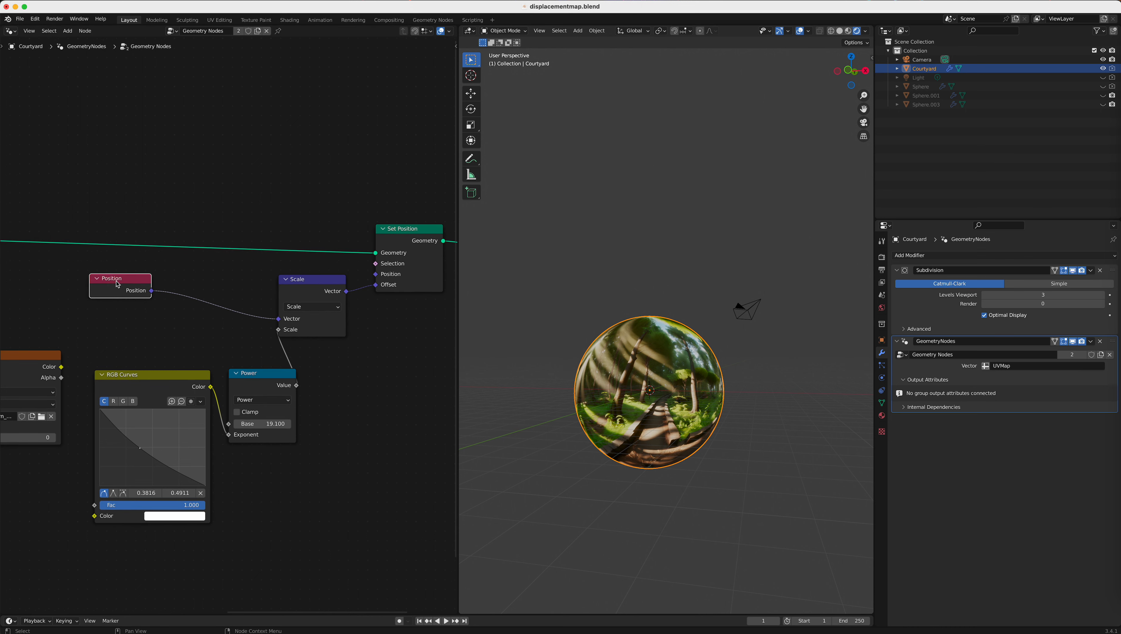
Step: Reposition the Image Texture node slightly, keeping its Vector input linked to the Group Input's Vector output
scroll(118, 284, "left", 1)
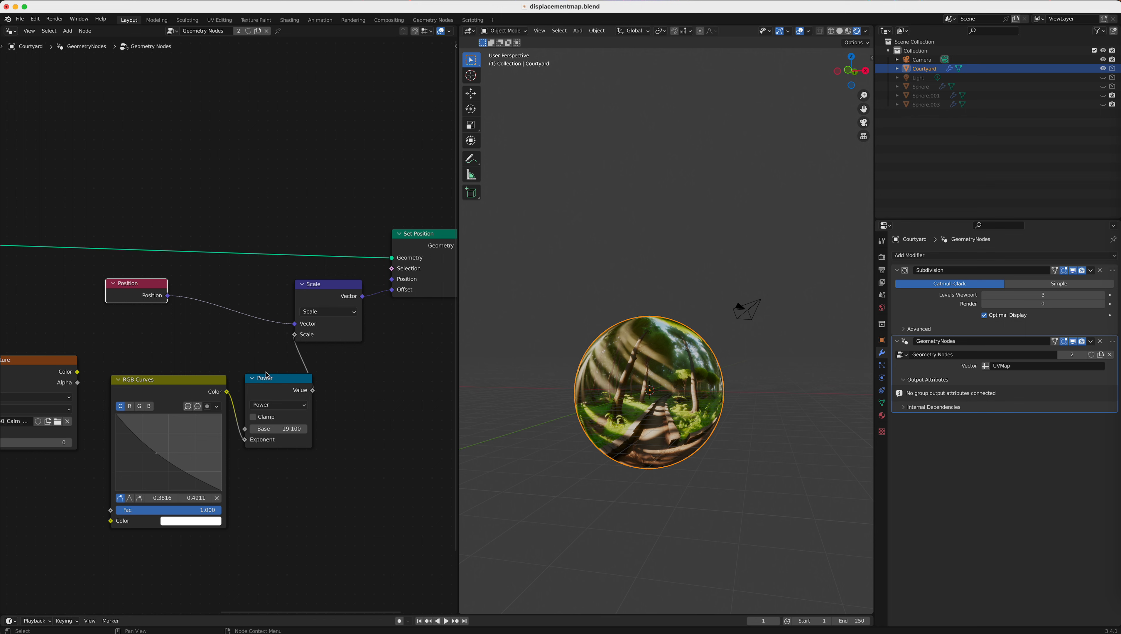
scroll(260, 371, "left", 3)
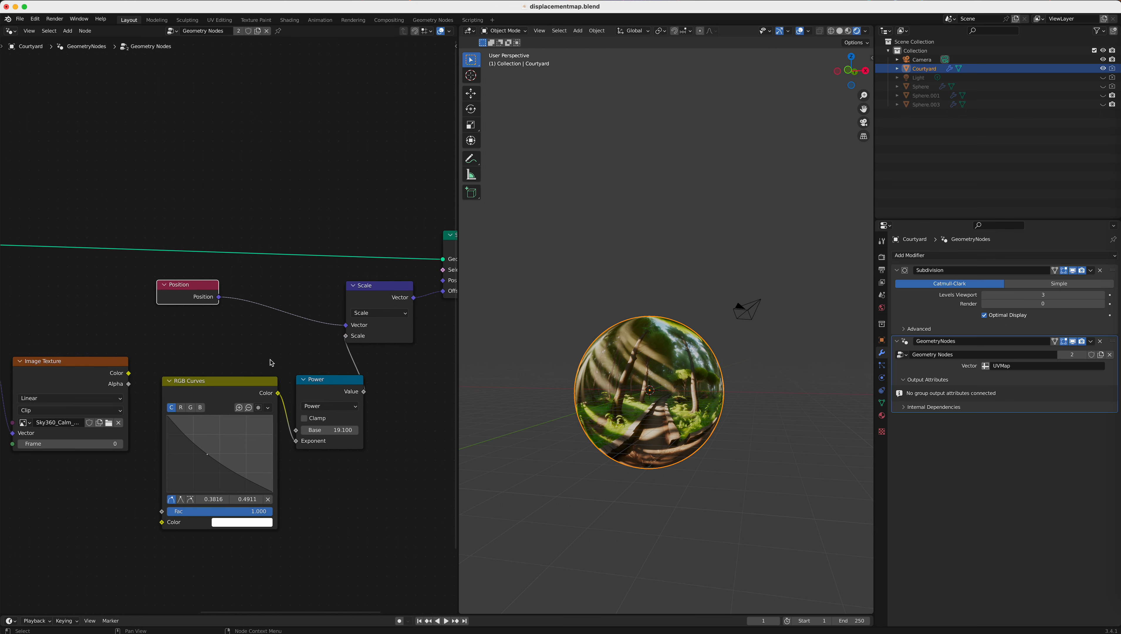
scroll(272, 363, "left", 4)
left_click_drag(120, 355, 119, 365)
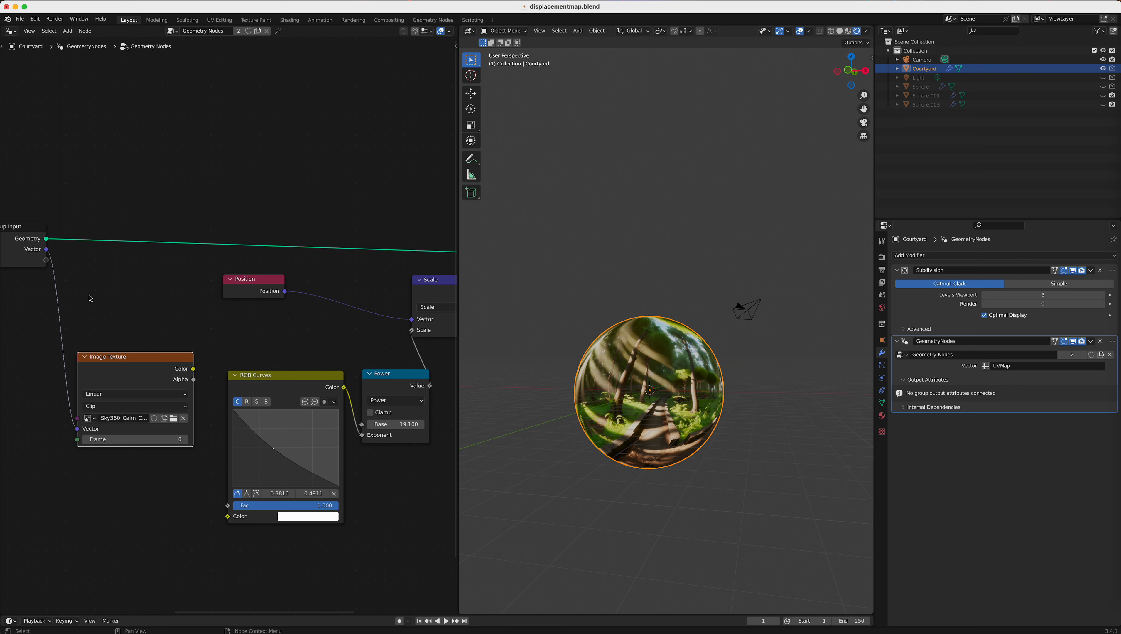
left_click_drag(110, 360, 118, 359)
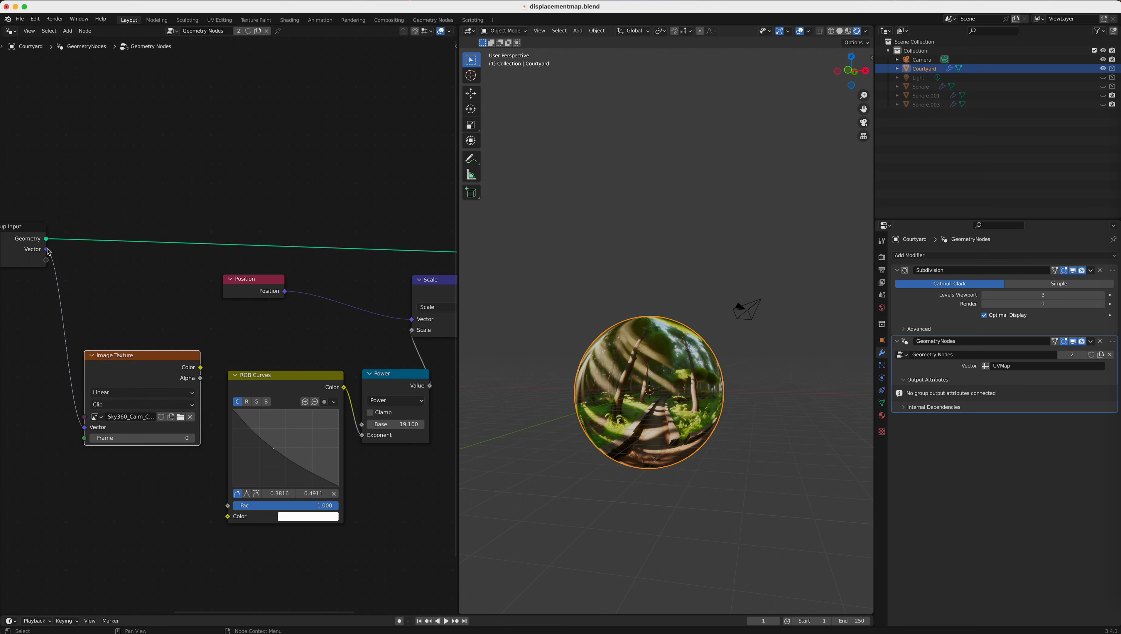
mouse_move(84, 427)
left_mouse_down()
mouse_move(56, 275)
mouse_move(87, 430)
left_mouse_up()
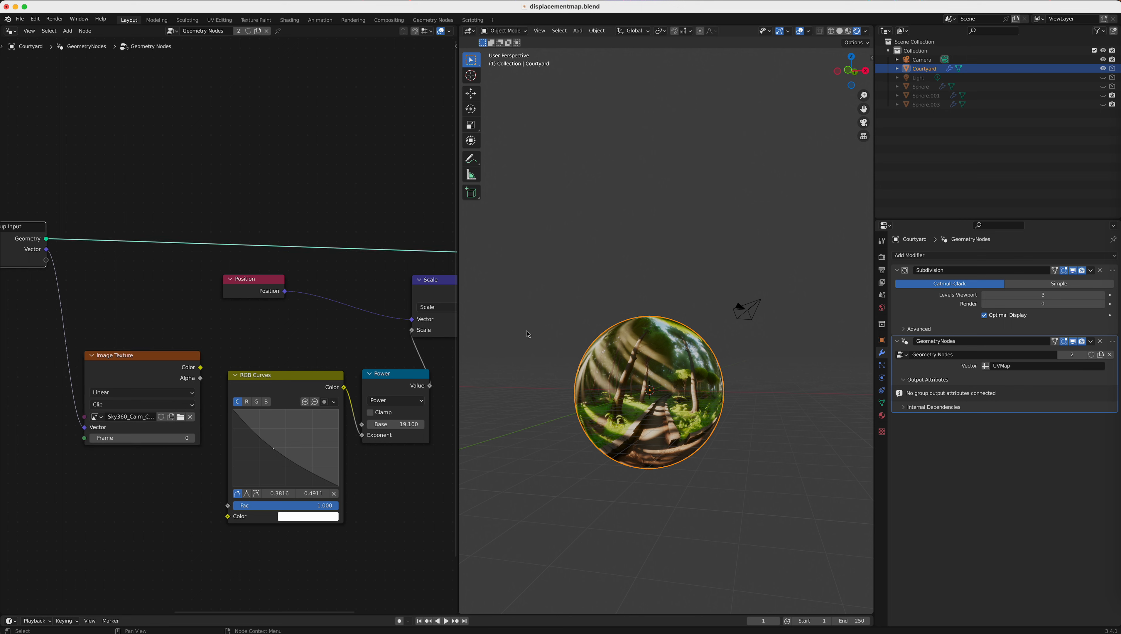
Step: Switch the modifier's Vector input to plain values and connect the Image Texture's Color output to the RGB Curves' Color input
left_click(986, 366)
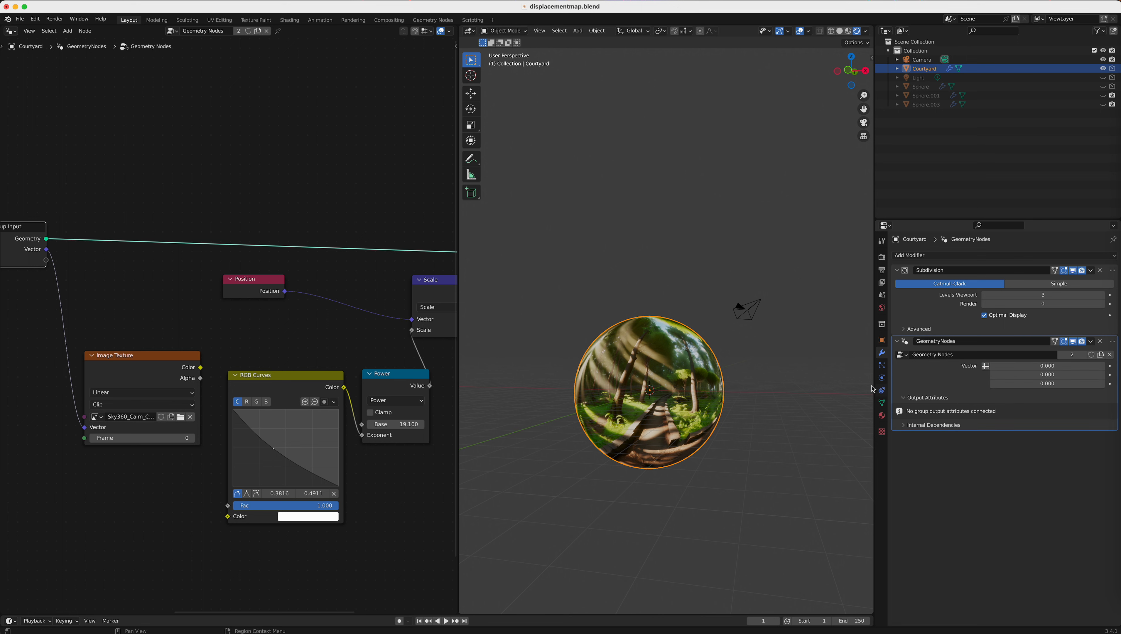
left_click_drag(201, 368, 227, 517)
scroll(681, 446, "down", 5)
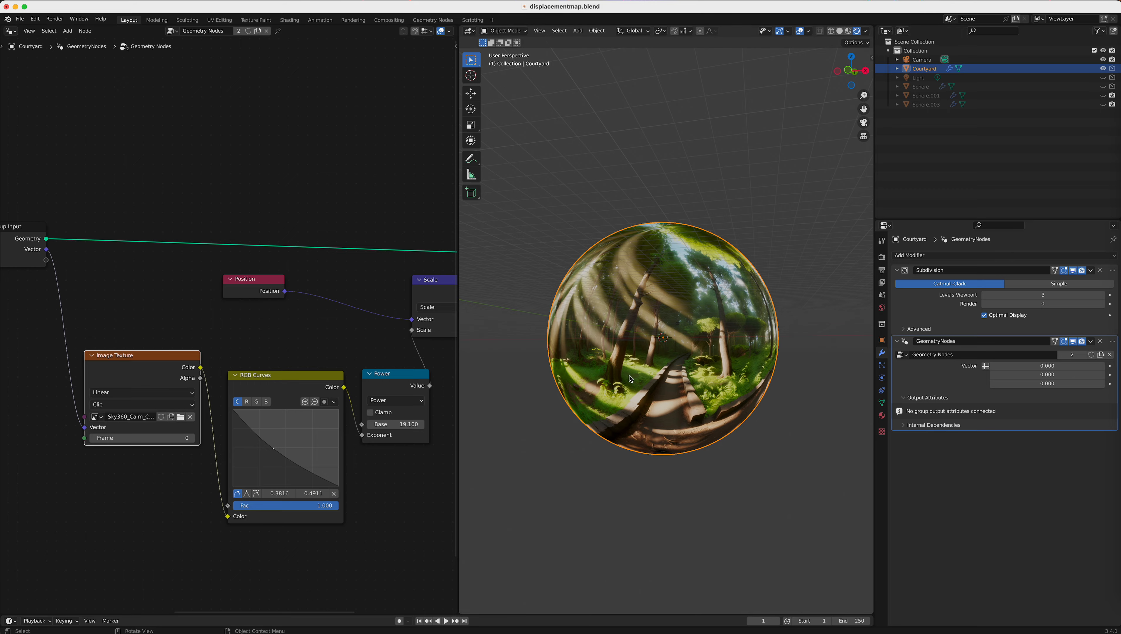
middle_click_drag(630, 378, 559, 391)
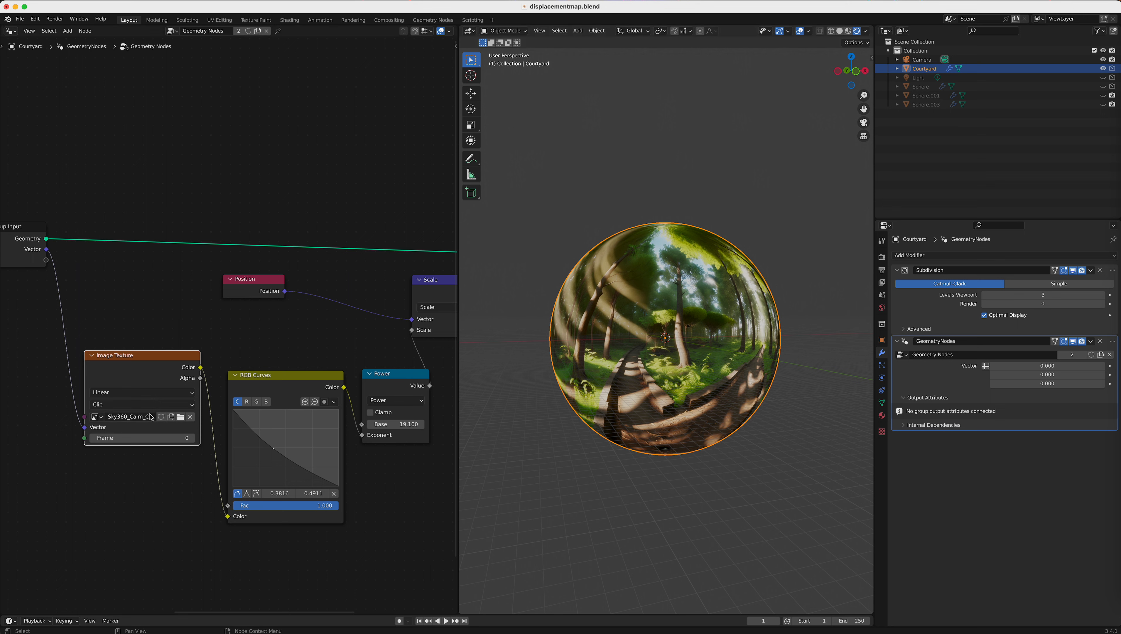
Step: Switch the GeometryNodes modifier's Vector input to use the UVMap attribute
left_click(986, 365)
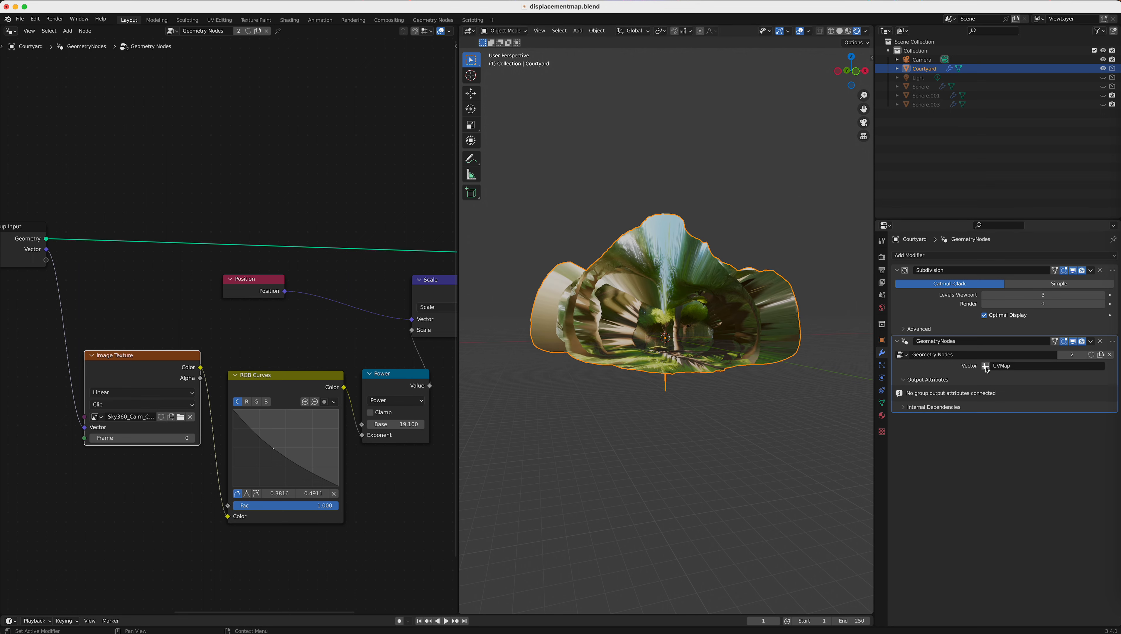
left_click(1016, 367)
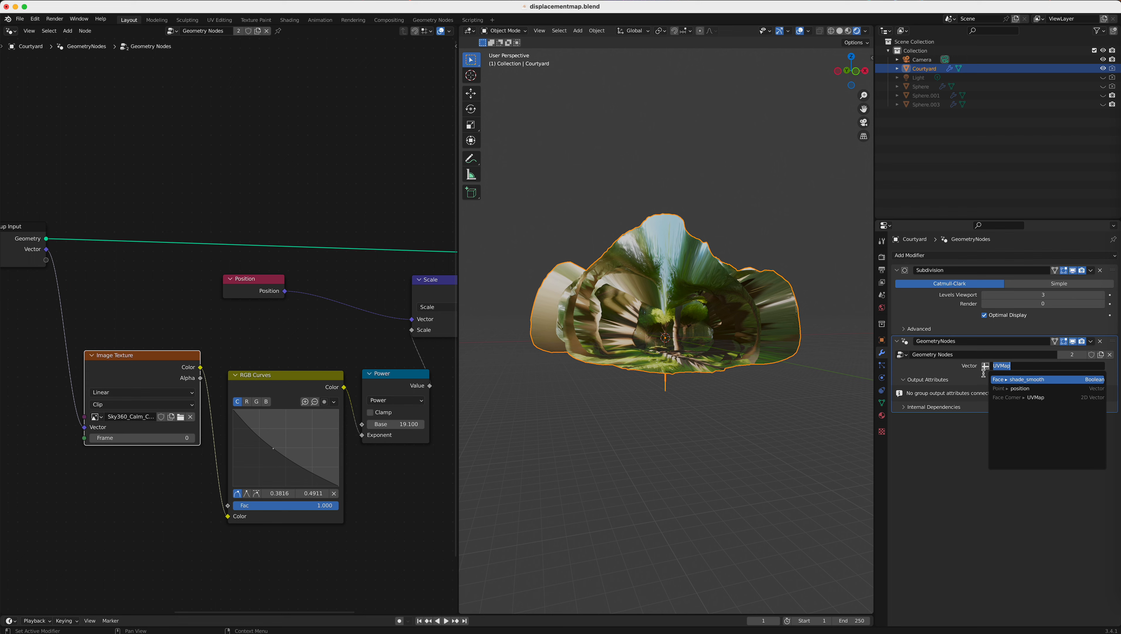
middle_click_drag(728, 355, 670, 349)
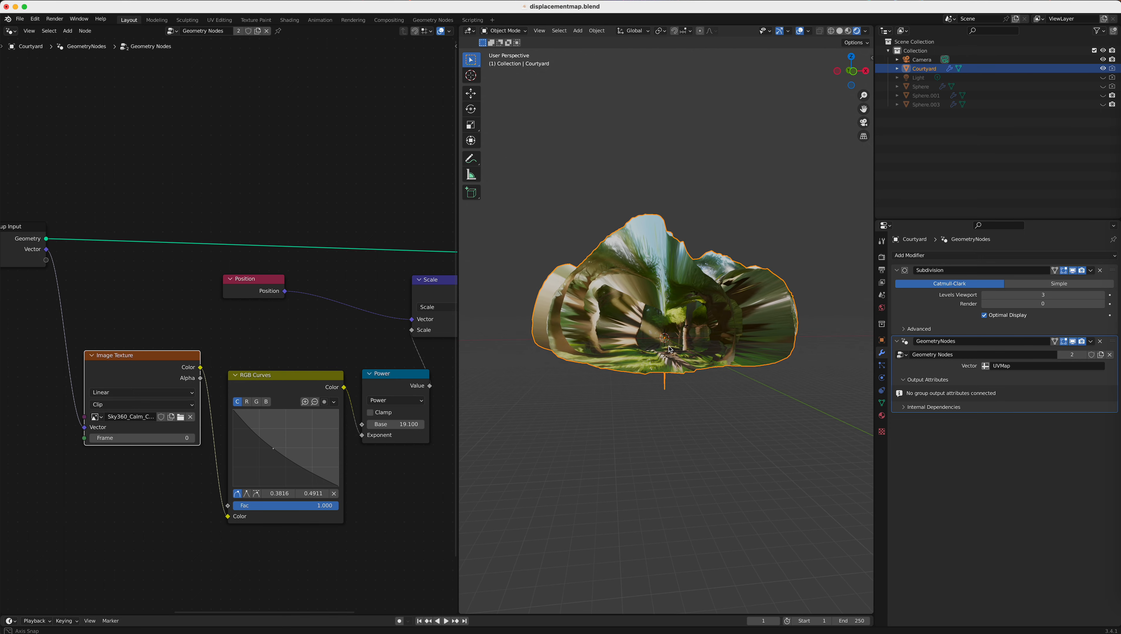
Step: Move the RGB Curves node up below the Position node and shift the Power node closer to it
scroll(333, 473, "up", 2)
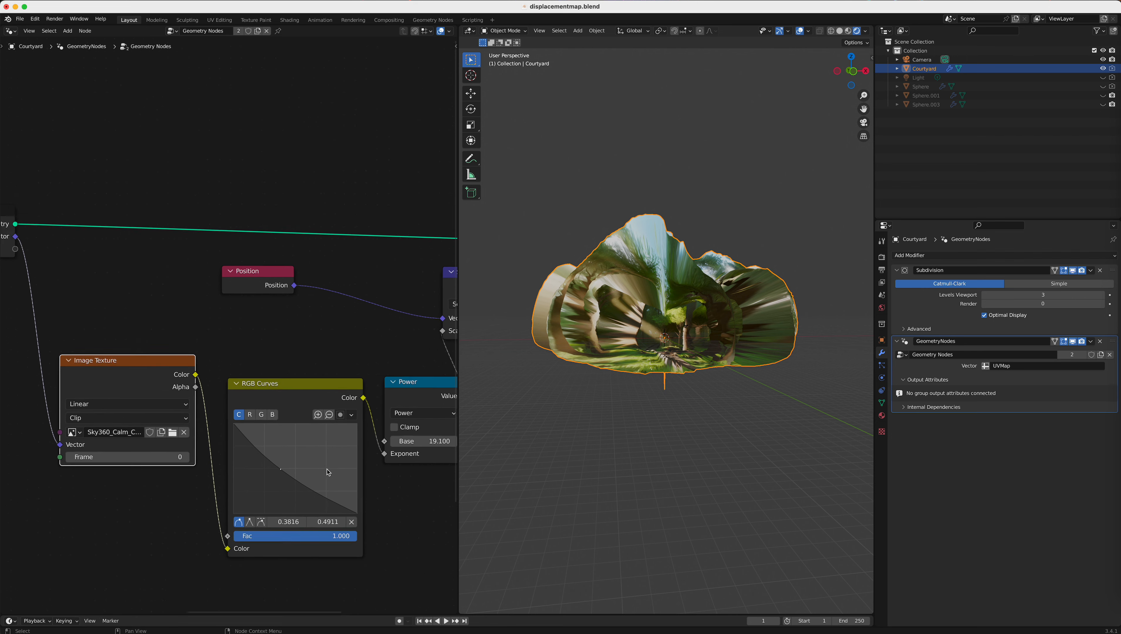
scroll(328, 472, "up", 1)
middle_click_drag(360, 466, 274, 385)
left_click_drag(180, 306, 177, 268)
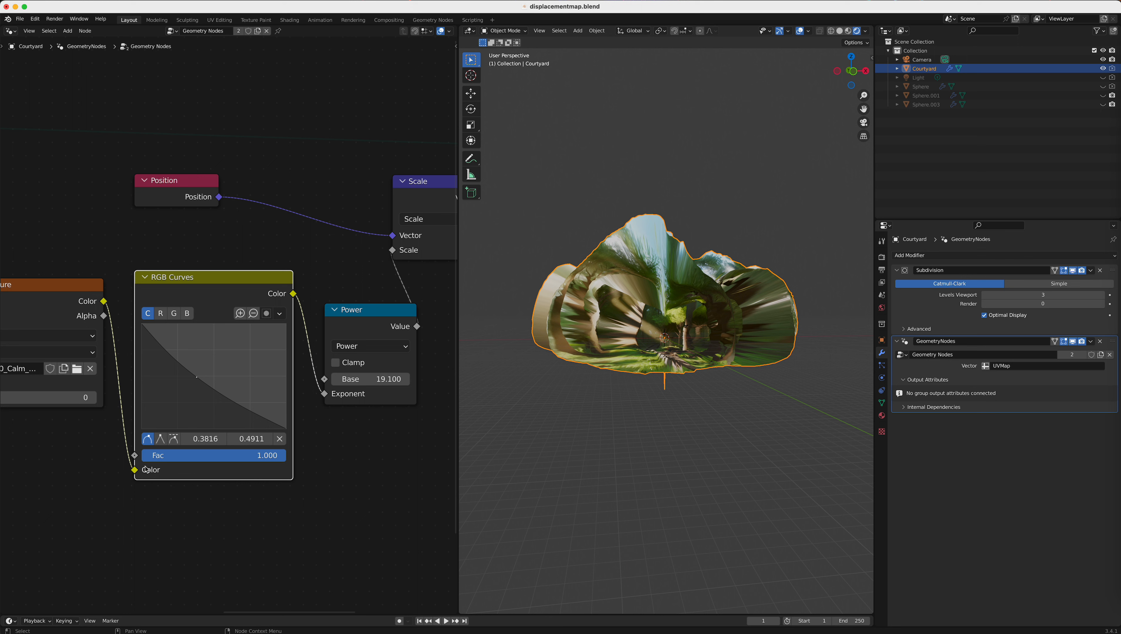
left_click_drag(358, 396, 349, 389)
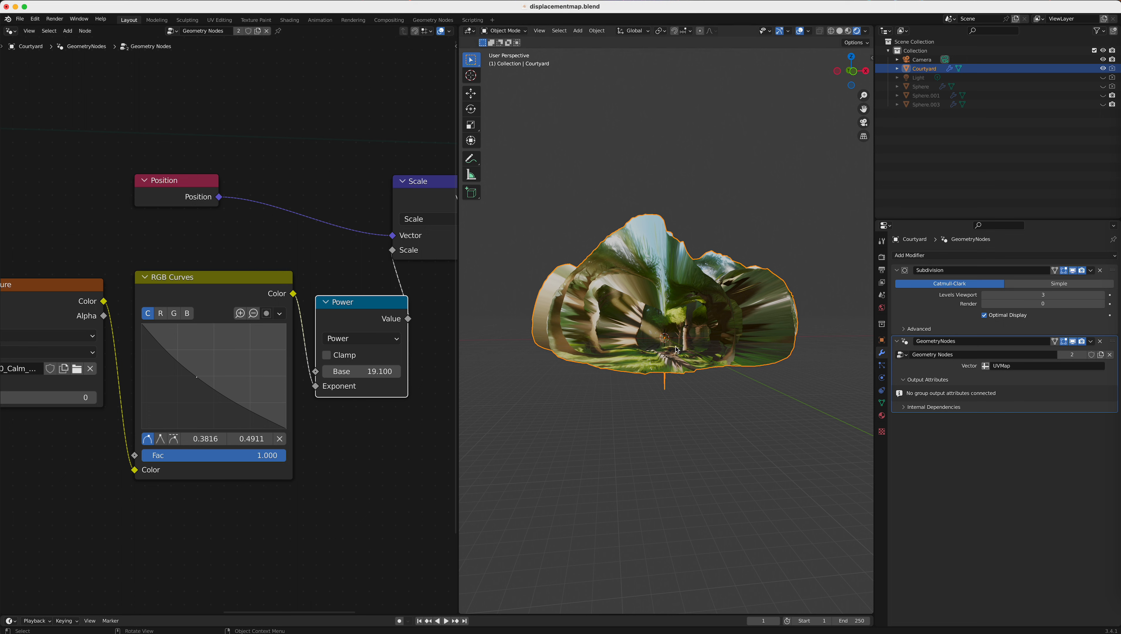
scroll(679, 353, "up", 5)
mouse_move(685, 397)
middle_mouse_down()
mouse_move(718, 404)
mouse_move(679, 398)
middle_mouse_up()
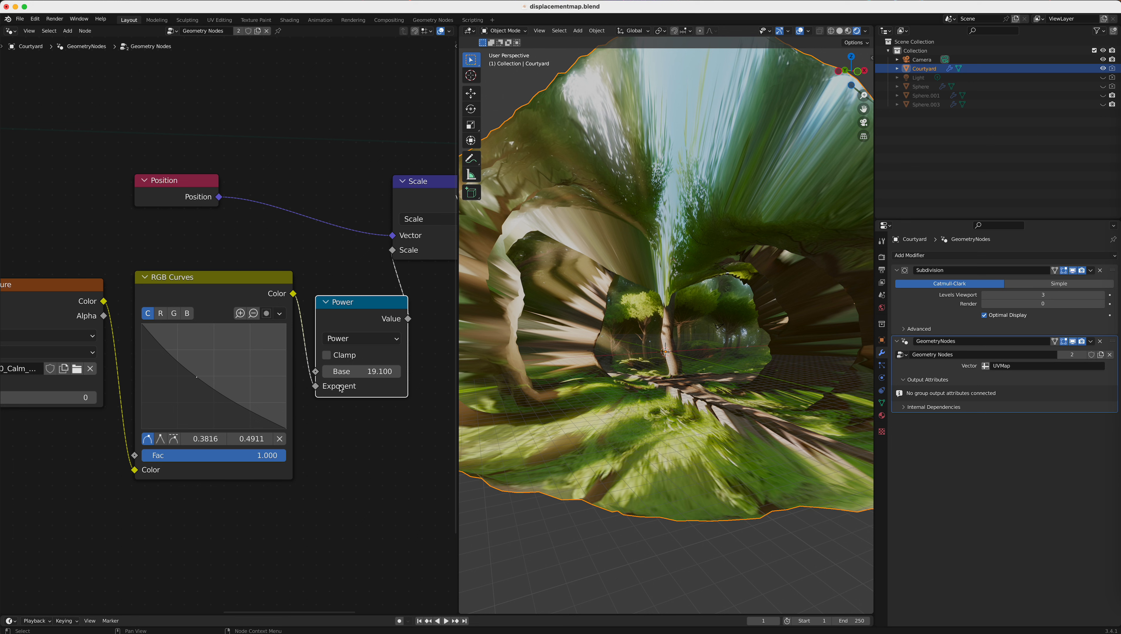
left_click_drag(361, 306, 348, 311)
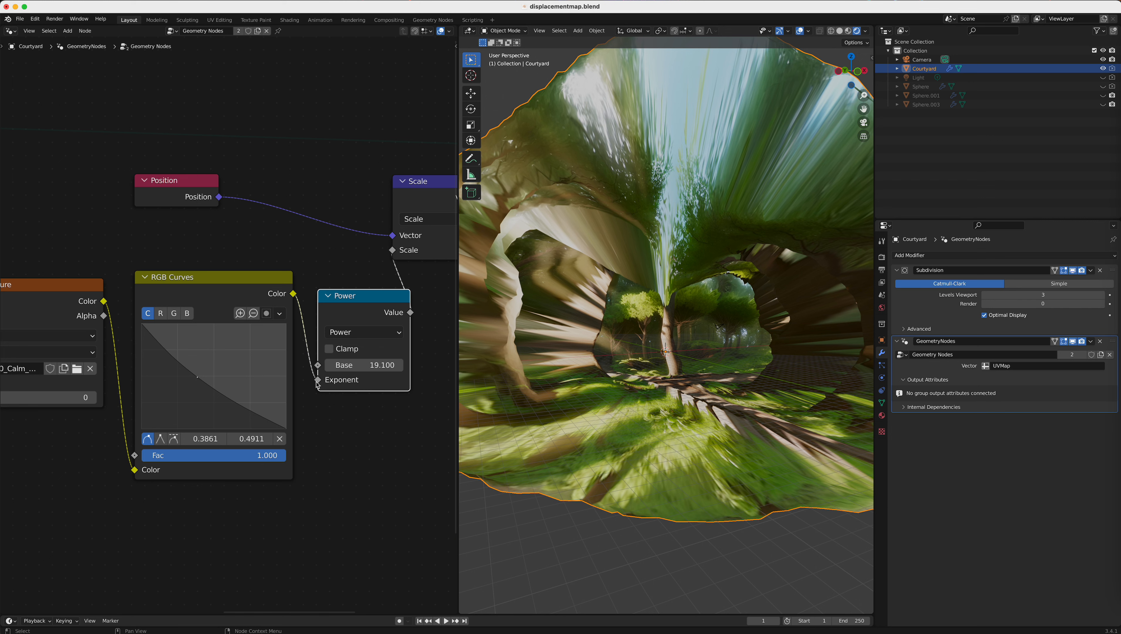
Step: Bypass the Power node by linking RGB Curves directly to the Scale node's Scale input, and straighten the curve with its point about 0.4520, 0.5505
left_click_drag(318, 381, 393, 252)
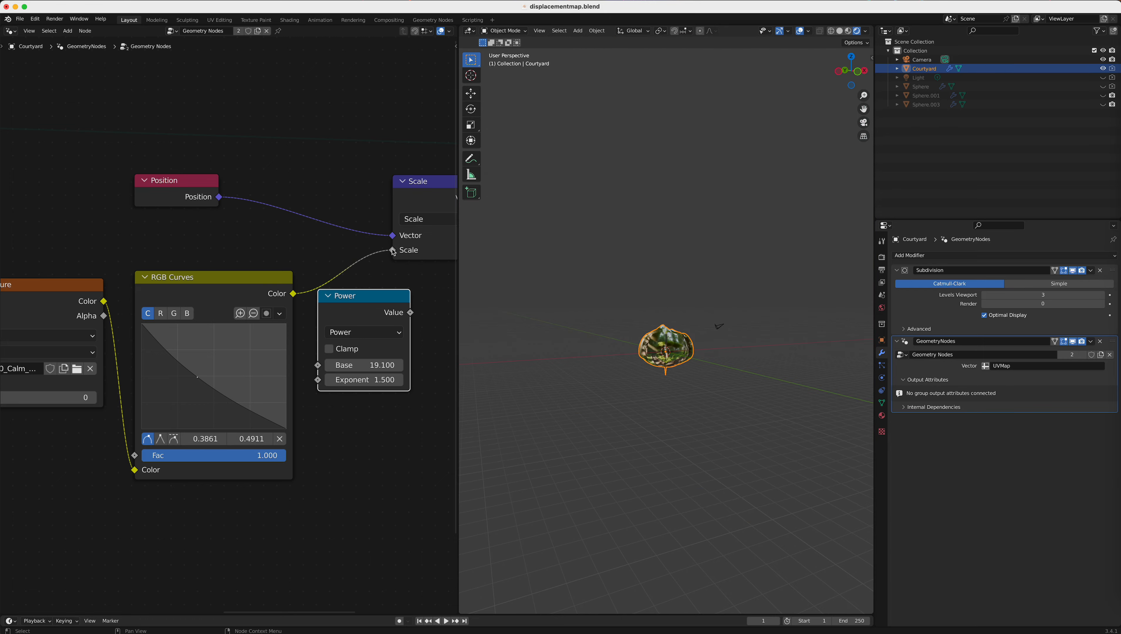
scroll(670, 413, "up", 10)
middle_click_drag(671, 413, 710, 408)
left_click_drag(197, 377, 207, 370)
middle_click_drag(753, 475, 647, 511)
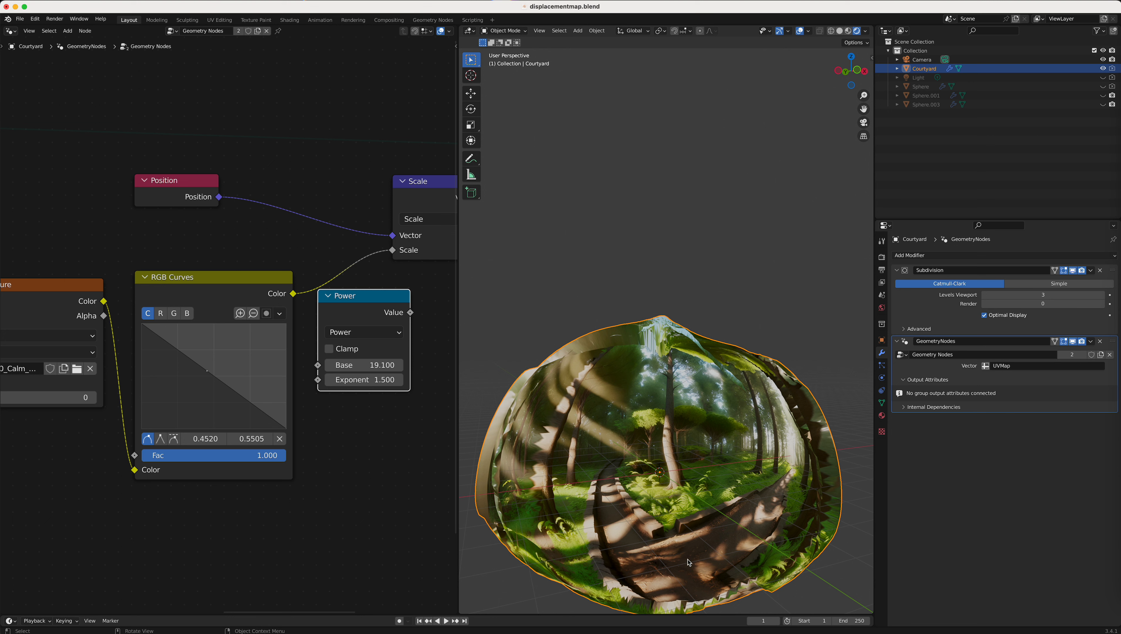
Step: Route RGB Curves into the Power node's Exponent and its Value into Scale's Scale input, and lower the curve point to about 0.3680, 0.4817
left_click_drag(393, 253, 318, 380)
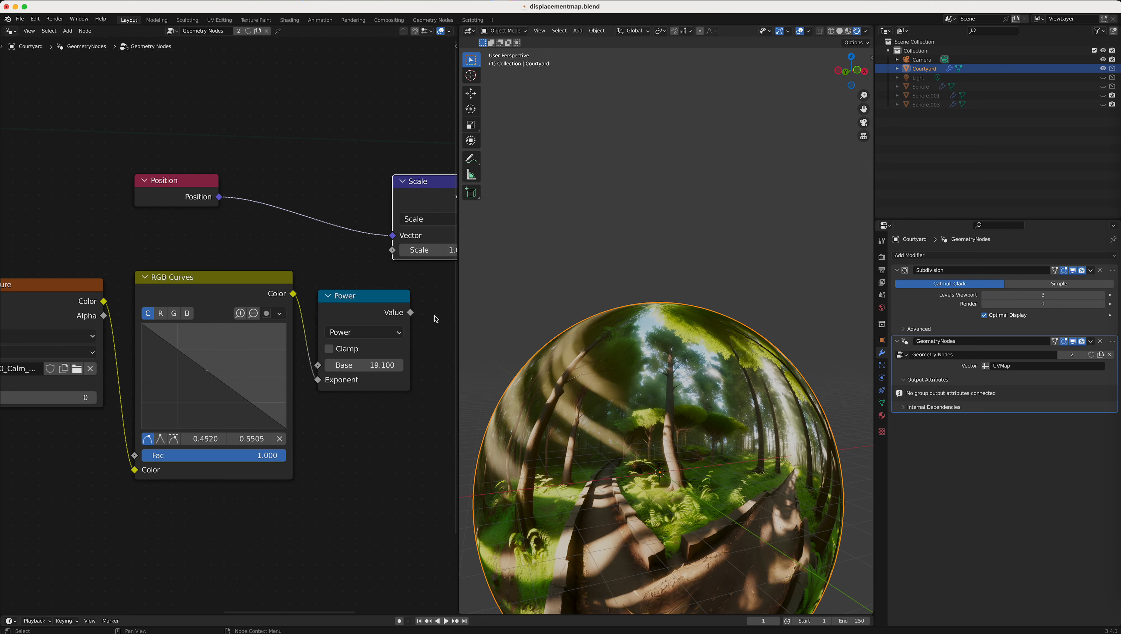
left_click_drag(410, 313, 391, 253)
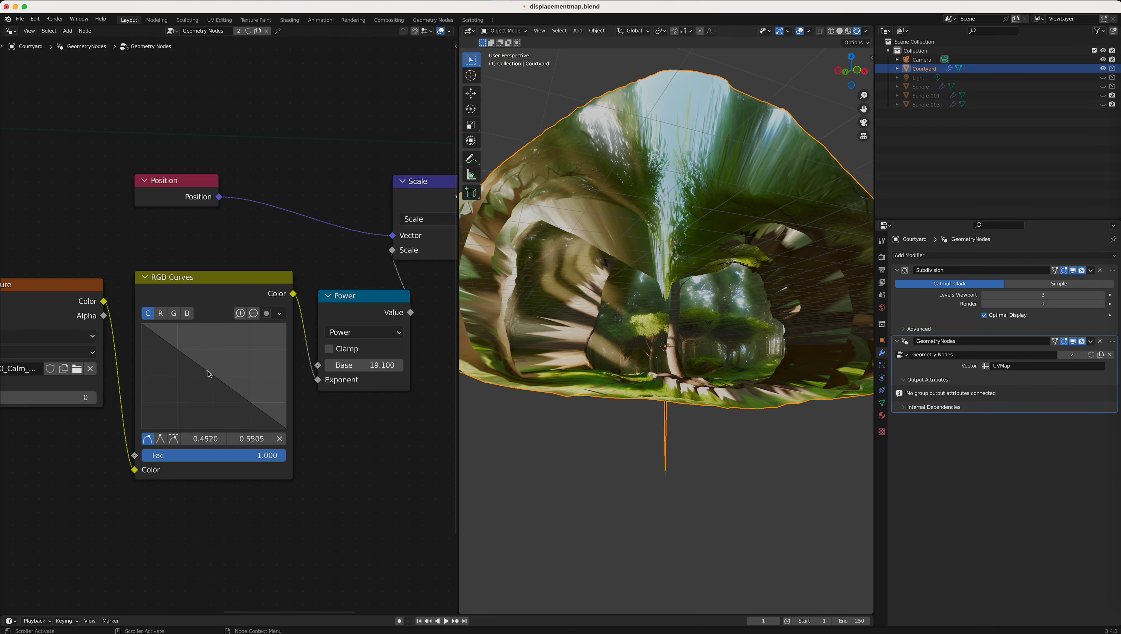
left_click_drag(210, 375, 208, 376)
middle_click_drag(554, 390, 544, 414)
left_click_drag(208, 376, 196, 380)
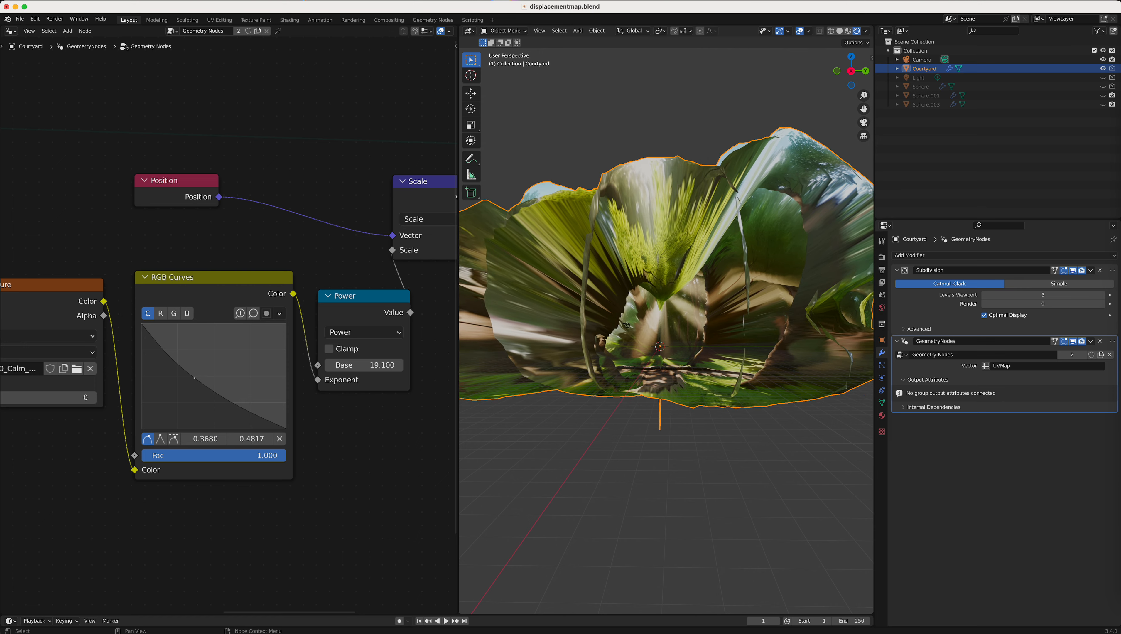
Step: Fine-tune the RGB Curves point to about 0.3770, 0.4692 while checking the displacement inside the Courtyard sphere
middle_click_drag(626, 325, 710, 409)
scroll(700, 416, "up", 6)
middle_click_drag(688, 353, 714, 438)
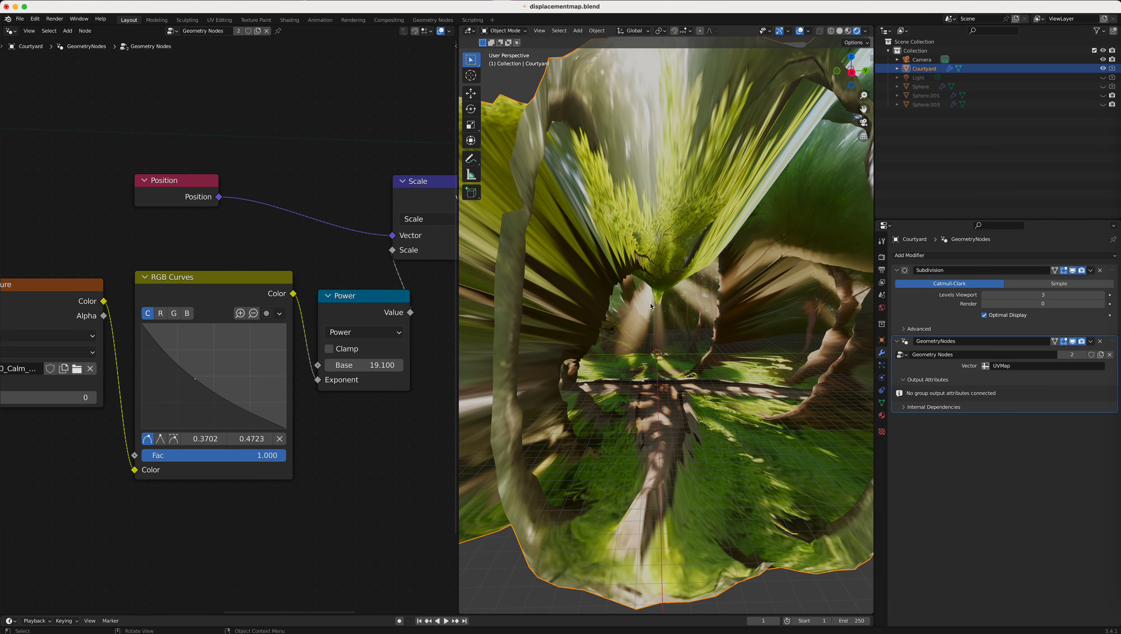
middle_click_drag(674, 281, 654, 199)
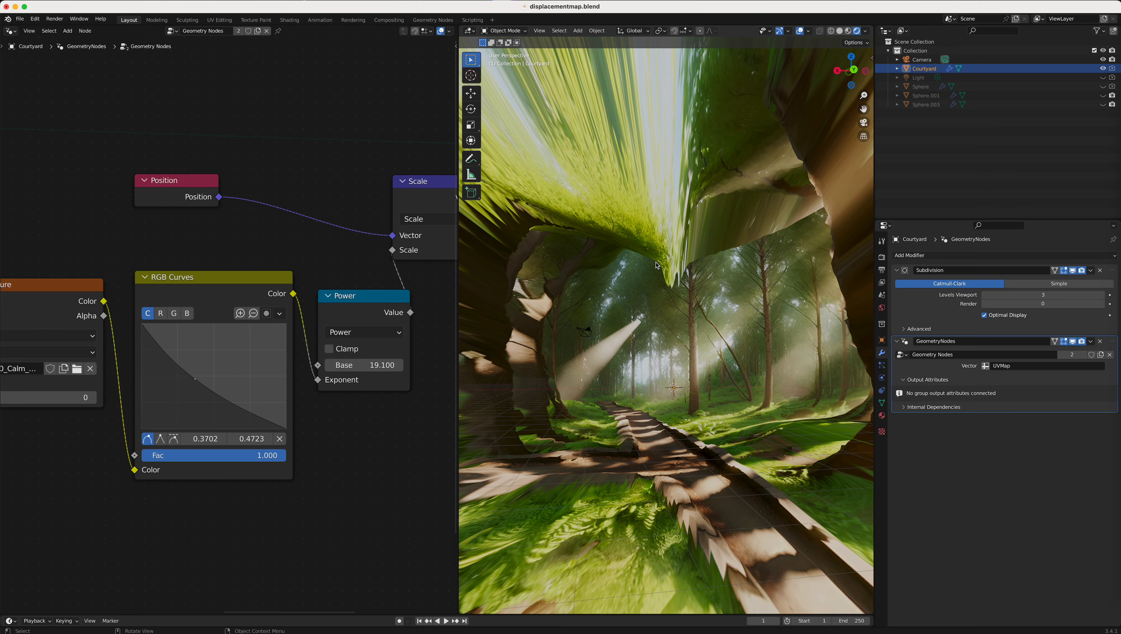
middle_click_drag(705, 438, 647, 229)
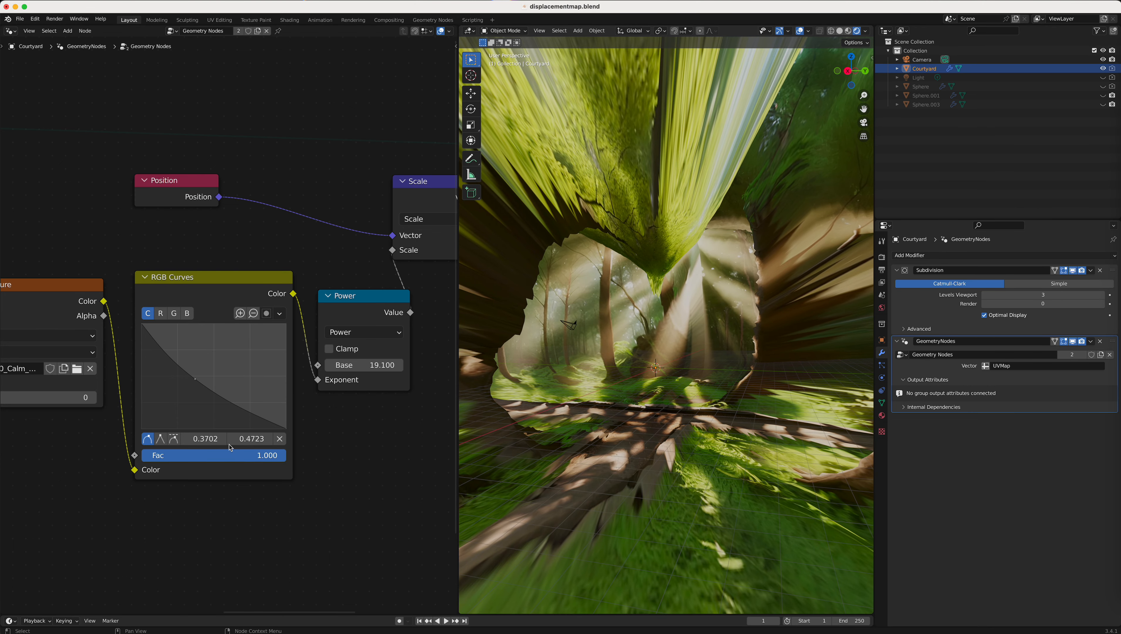
left_click_drag(196, 379, 196, 379)
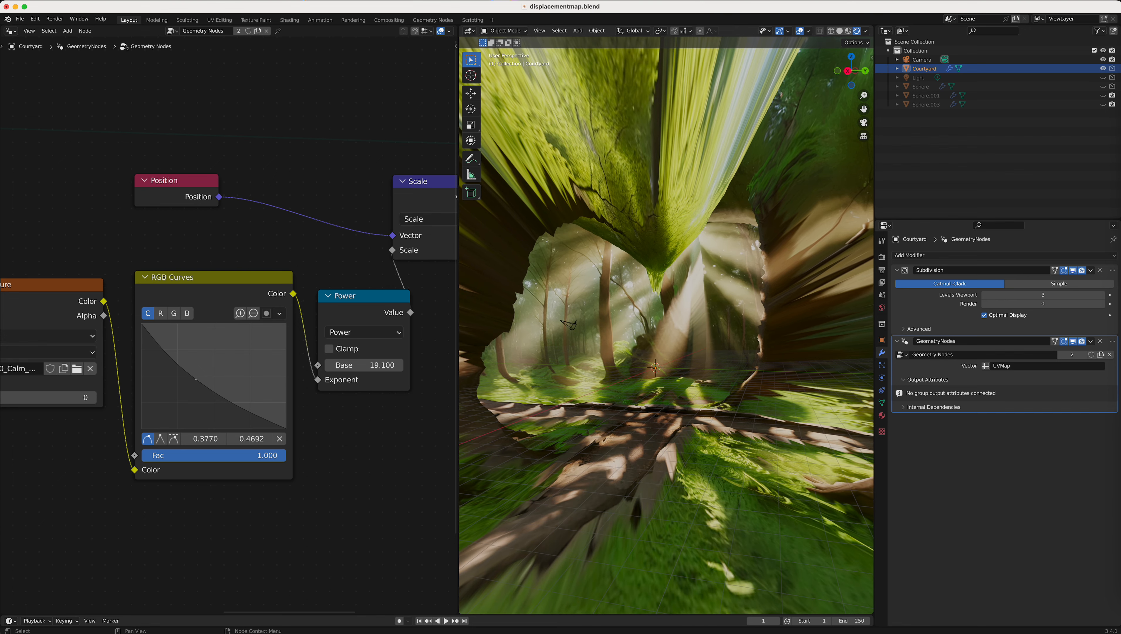
Step: Examine the displaced forest scene from inside and outside the Courtyard sphere, looking along the path and trees in several directions
scroll(643, 424, "down", 1)
scroll(645, 427, "up", 3)
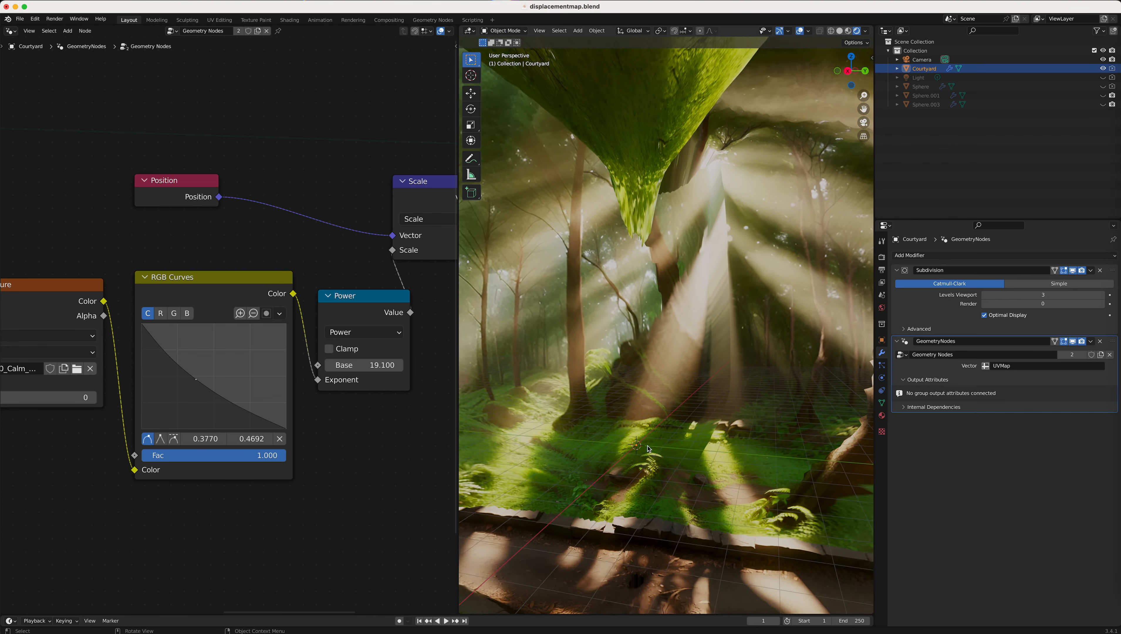
scroll(646, 454, "up", 1)
middle_click_drag(711, 291, 677, 405)
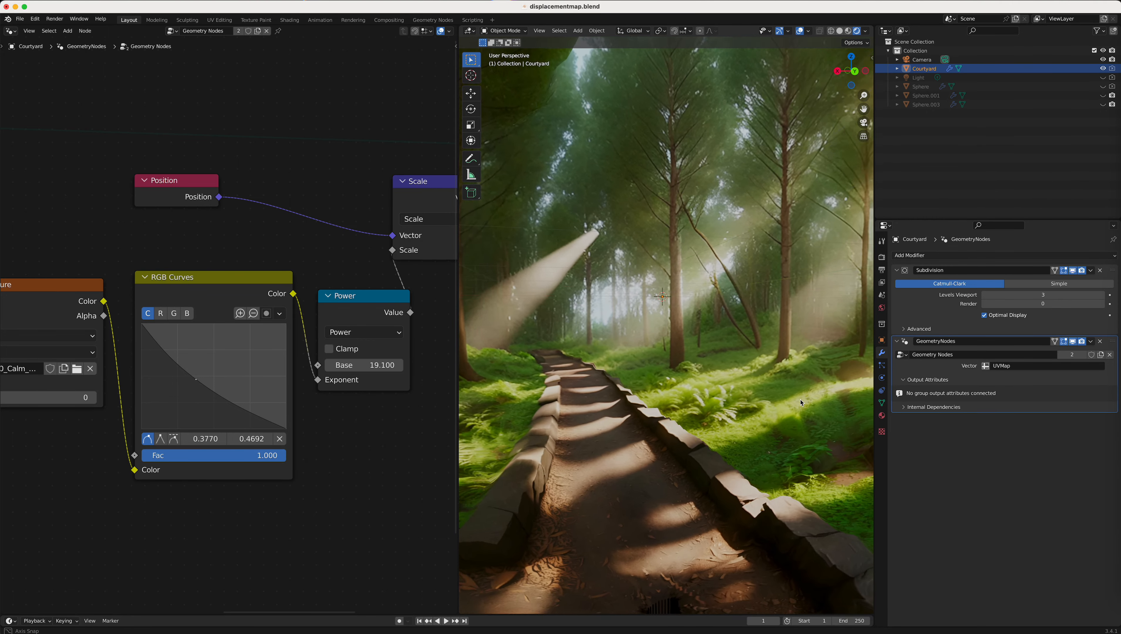
middle_click_drag(762, 402, 762, 403)
scroll(762, 403, "down", 3)
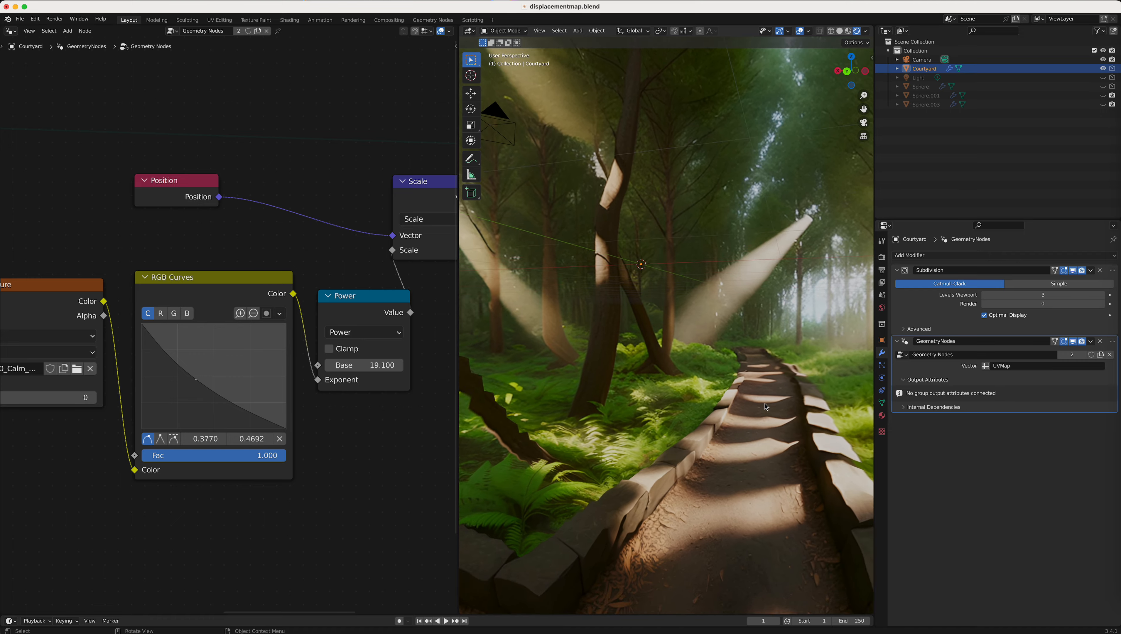
scroll(755, 415, "up", 5)
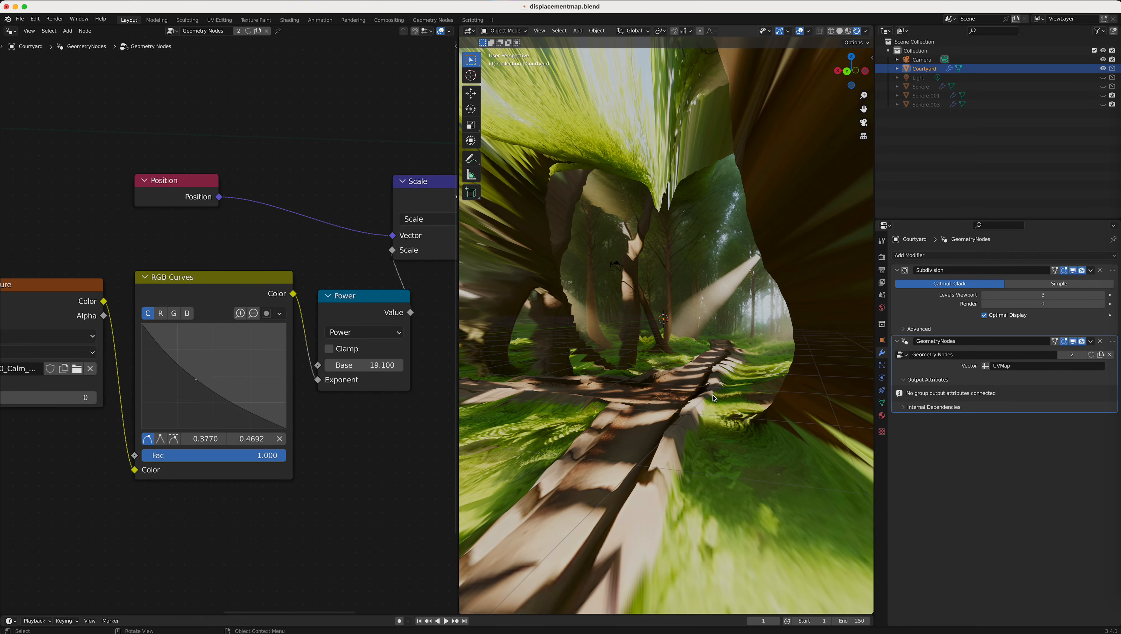
scroll(715, 398, "up", 6)
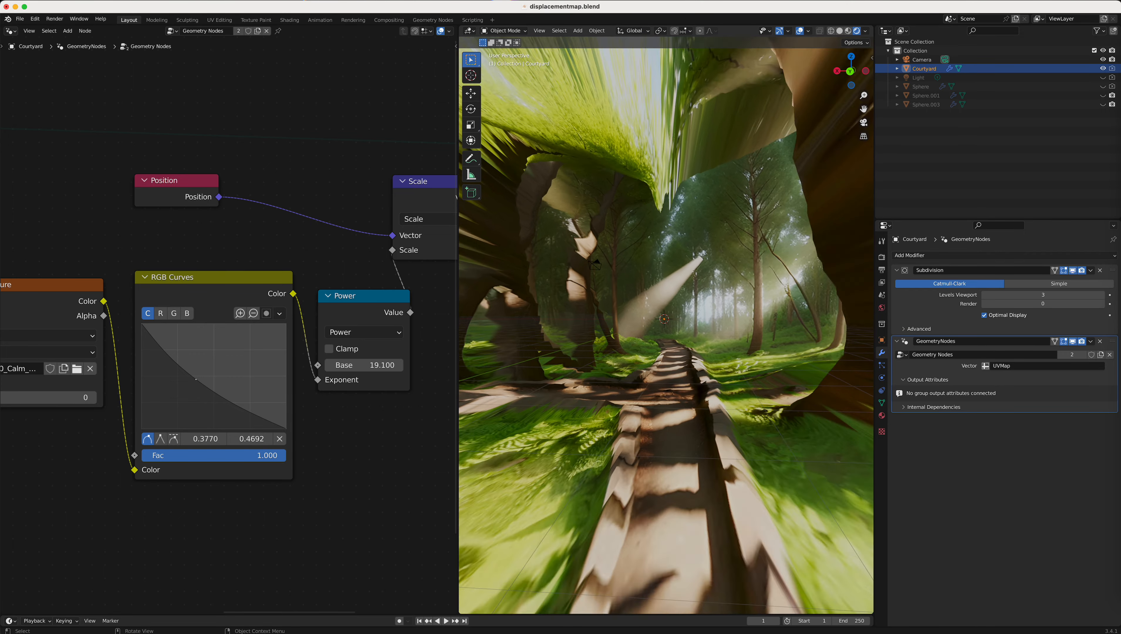
middle_click_drag(719, 394, 647, 409)
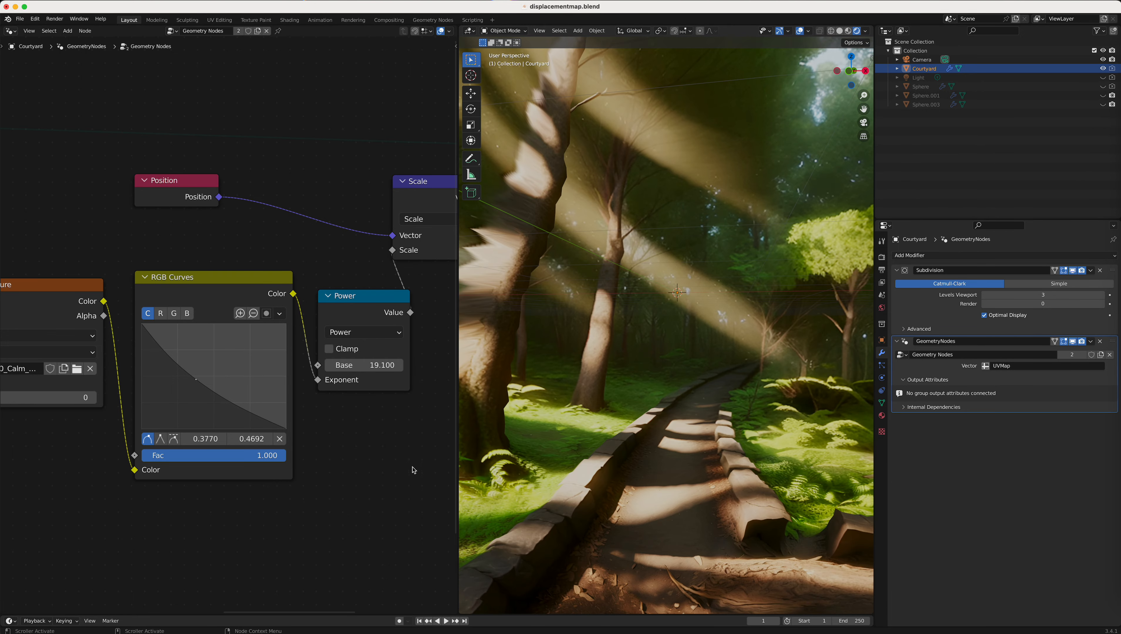
scroll(688, 427, "up", 4)
scroll(688, 427, "down", 8)
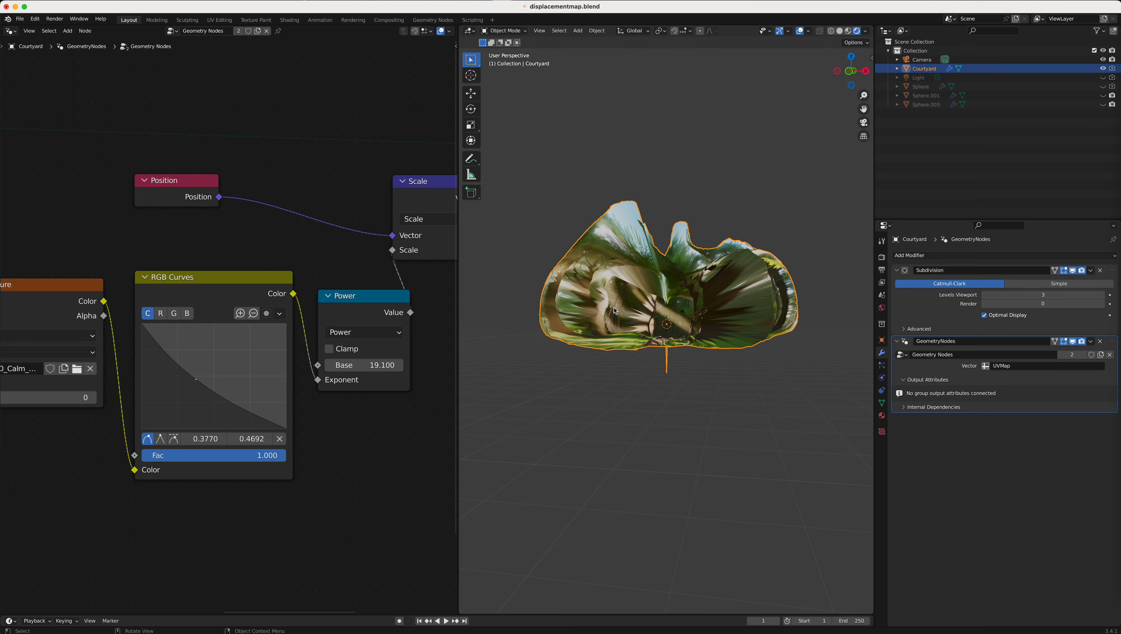
scroll(615, 311, "down", 2)
scroll(622, 315, "up", 10)
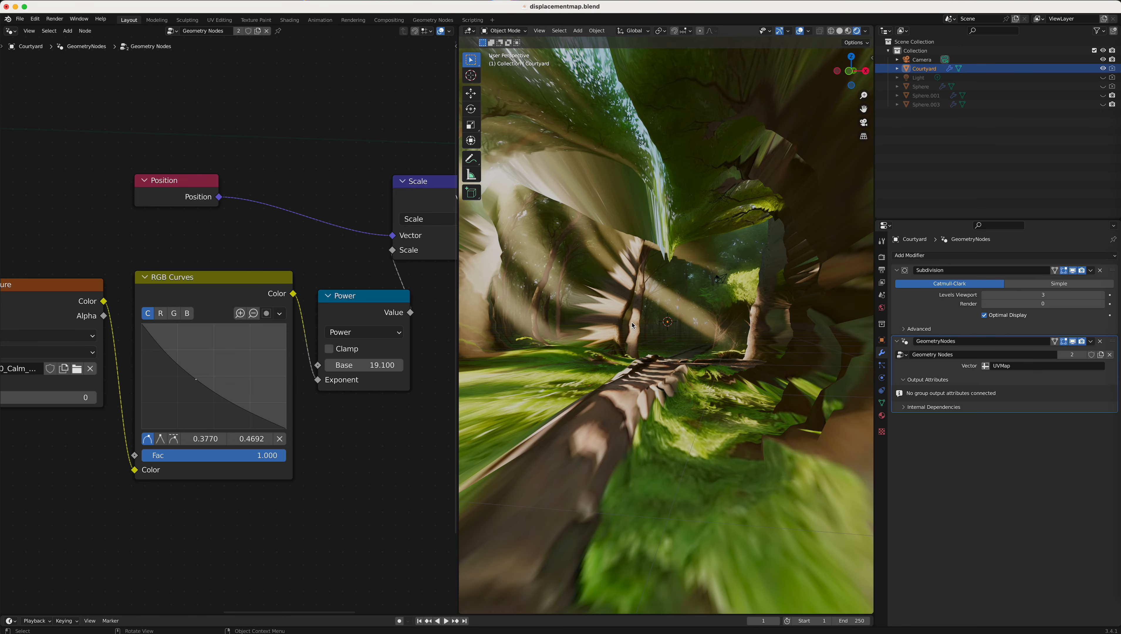
scroll(633, 323, "up", 2)
middle_click_drag(640, 357, 540, 395)
middle_click_drag(710, 402, 740, 417)
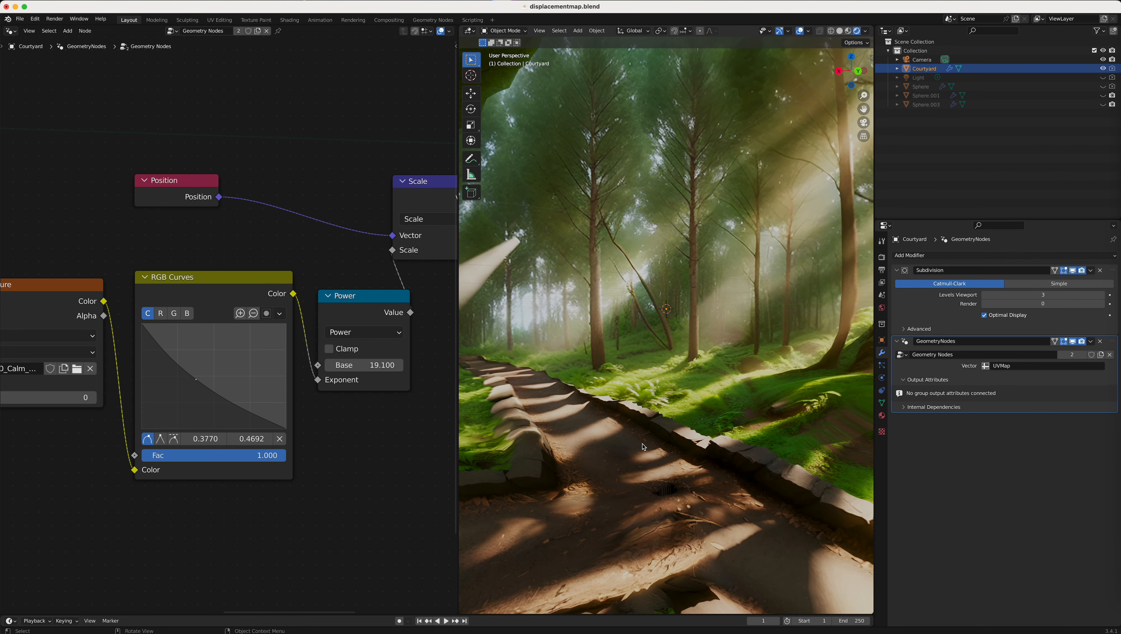